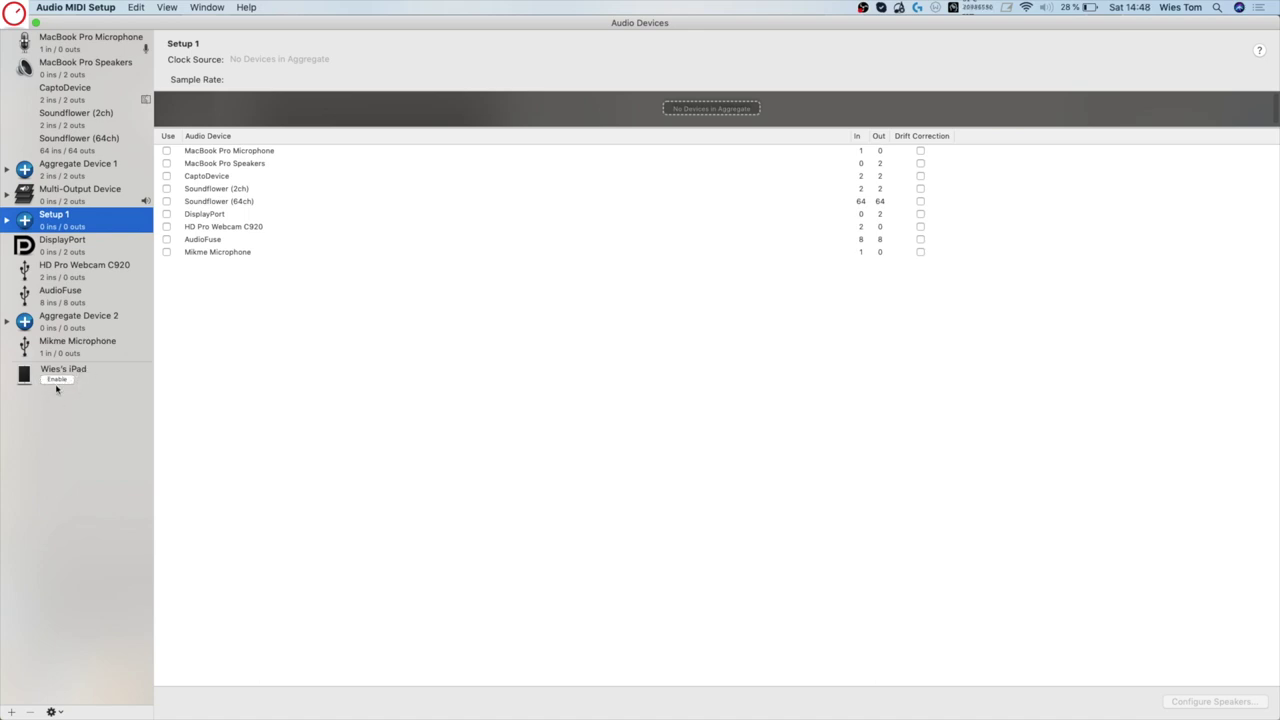
click(55, 380)
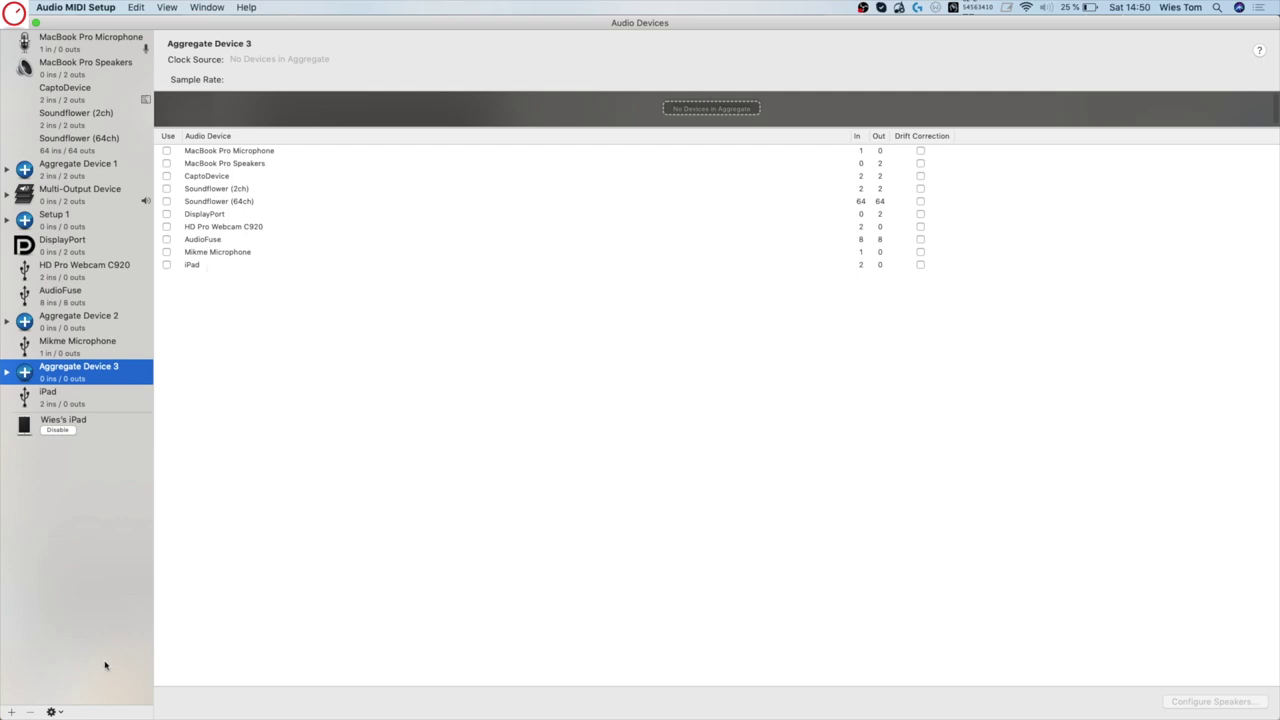
Step: Create a new aggregate device and rename it 'iPad Setup'
click(12, 712)
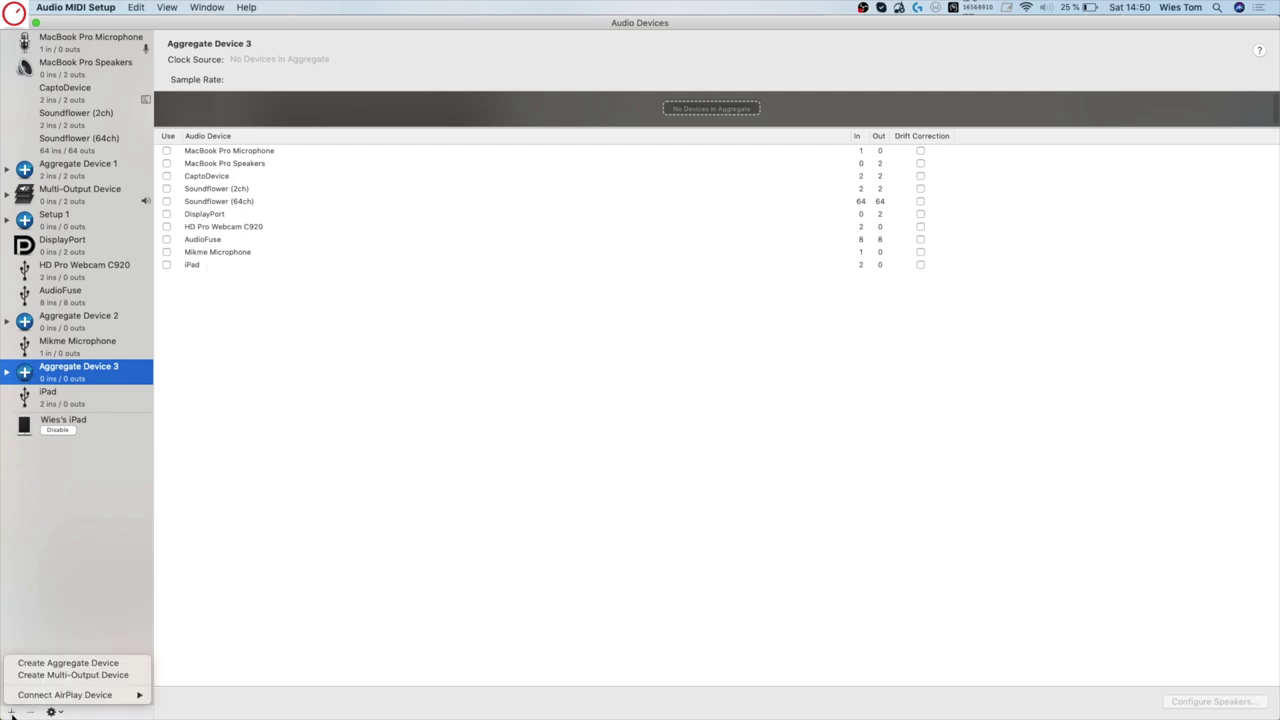
click(68, 663)
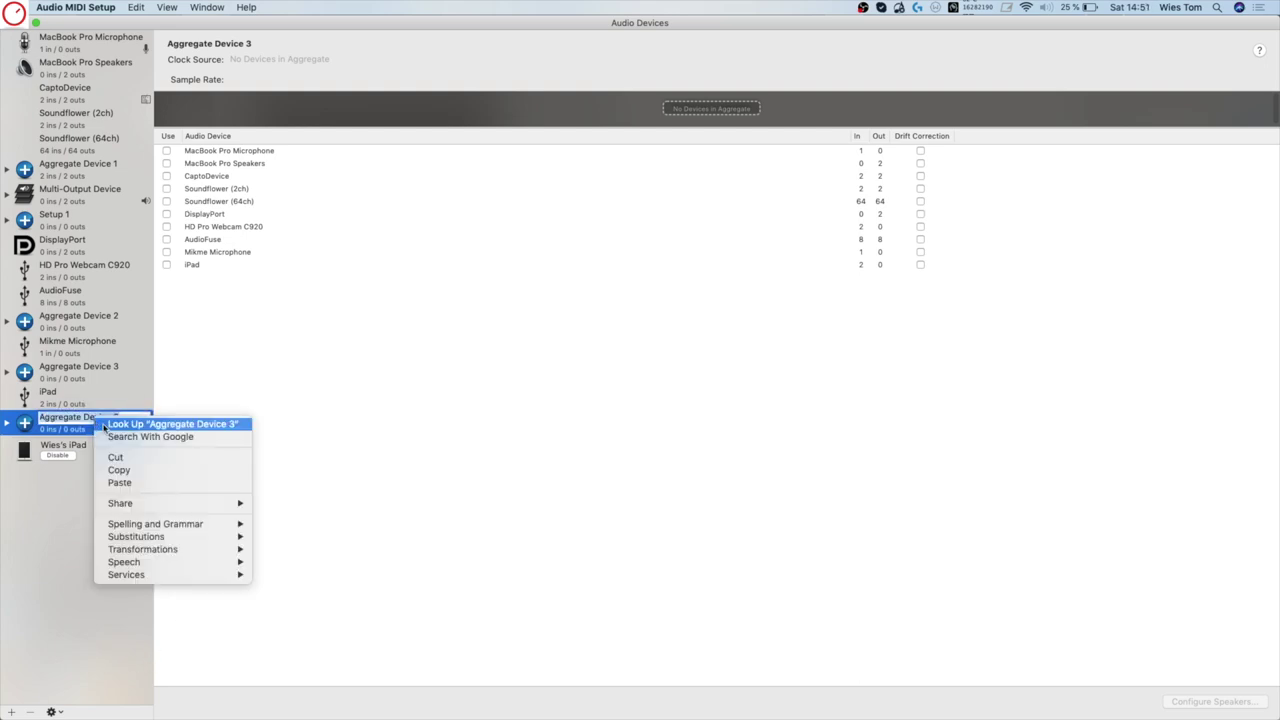
click(63, 456)
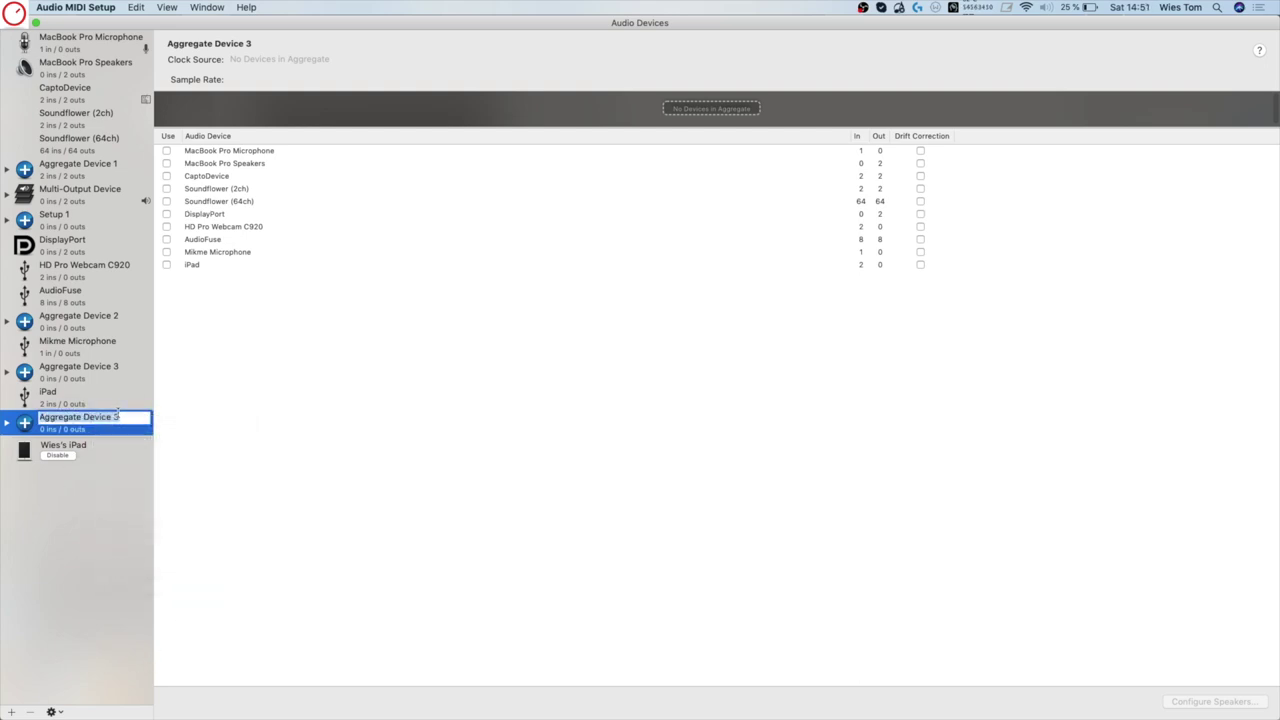
text(S)
text(Pad Setup)
key(Return)
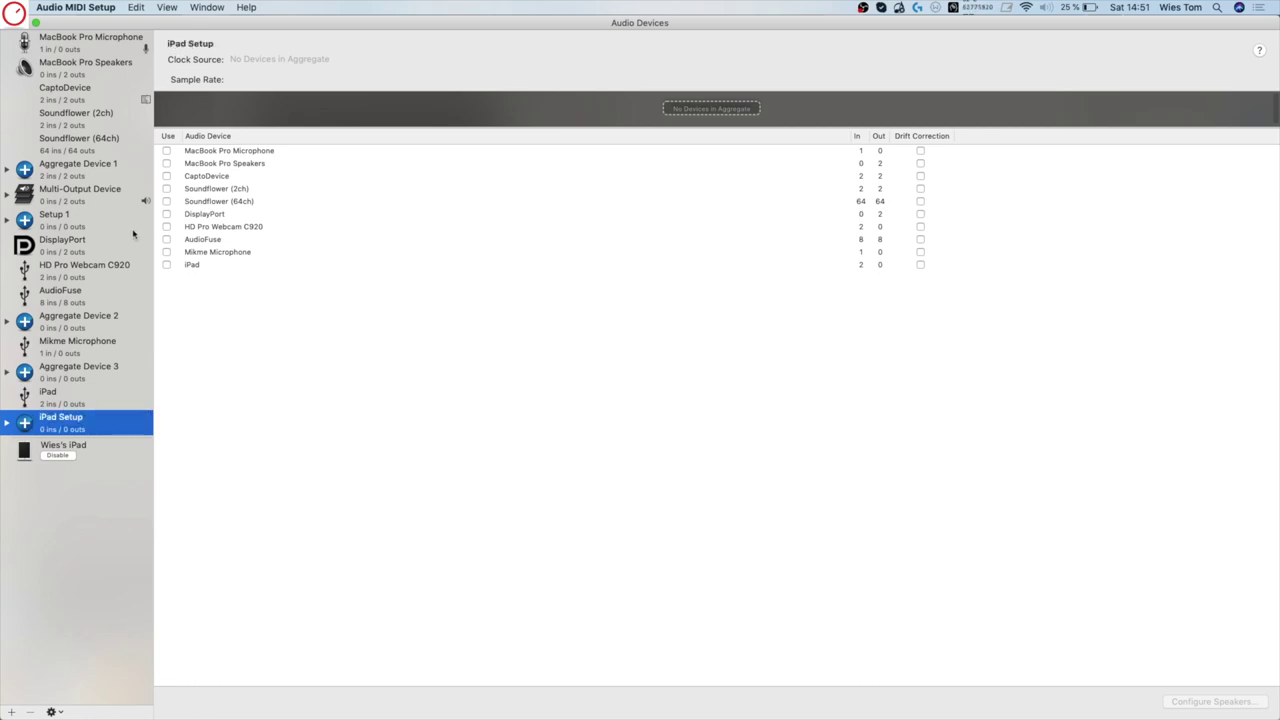
Step: Add AudioFuse and the iPad to iPad Setup with drift correction, keeping 44,1 kHz
click(164, 272)
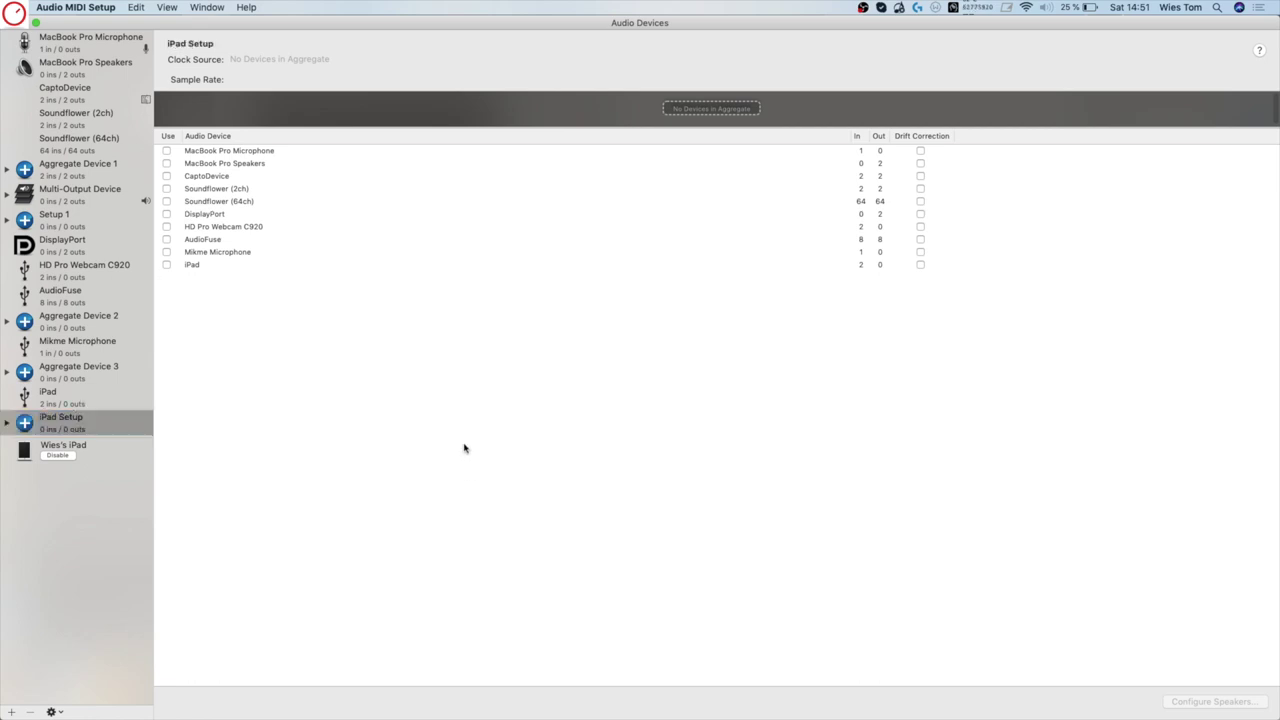
click(167, 240)
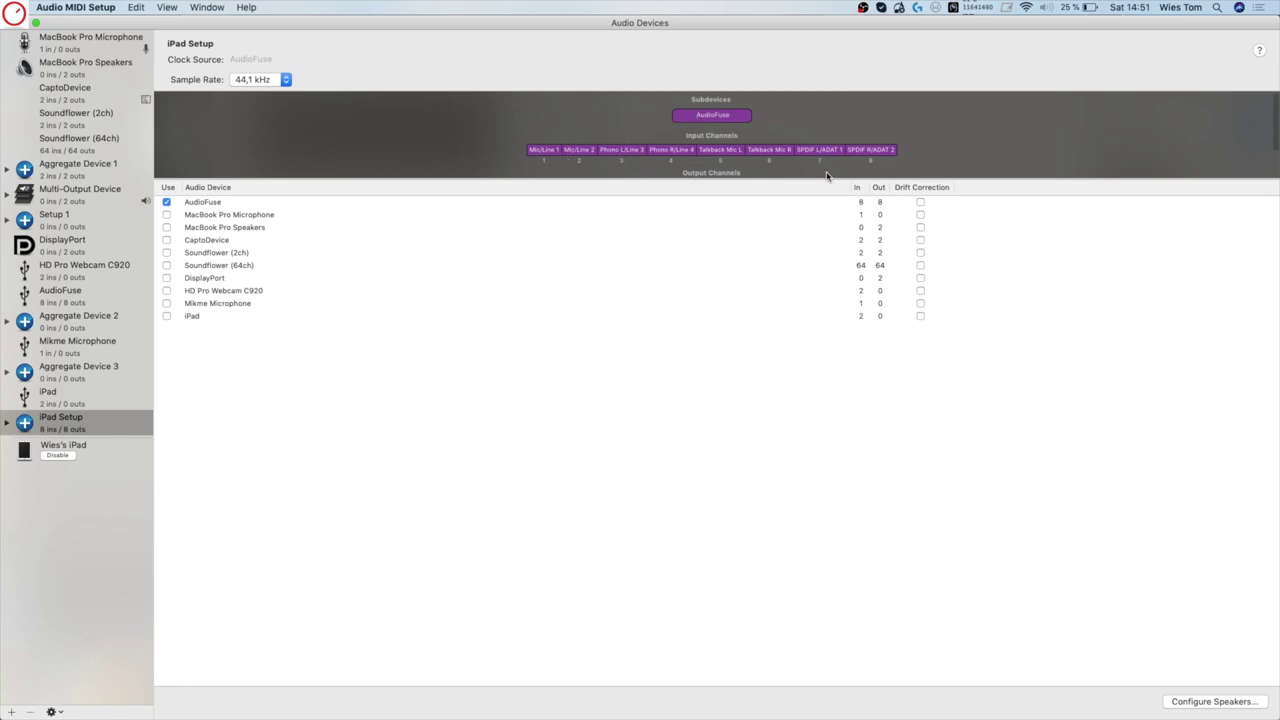
drag(749, 177, 749, 232)
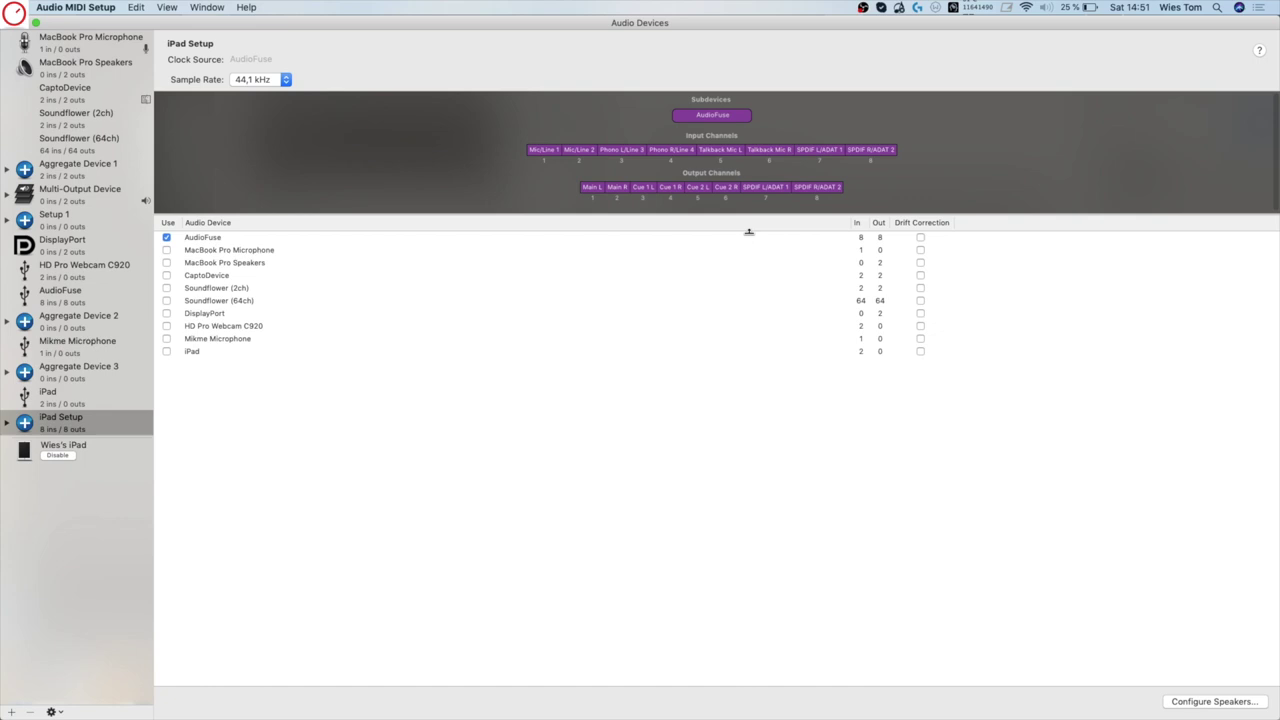
click(166, 352)
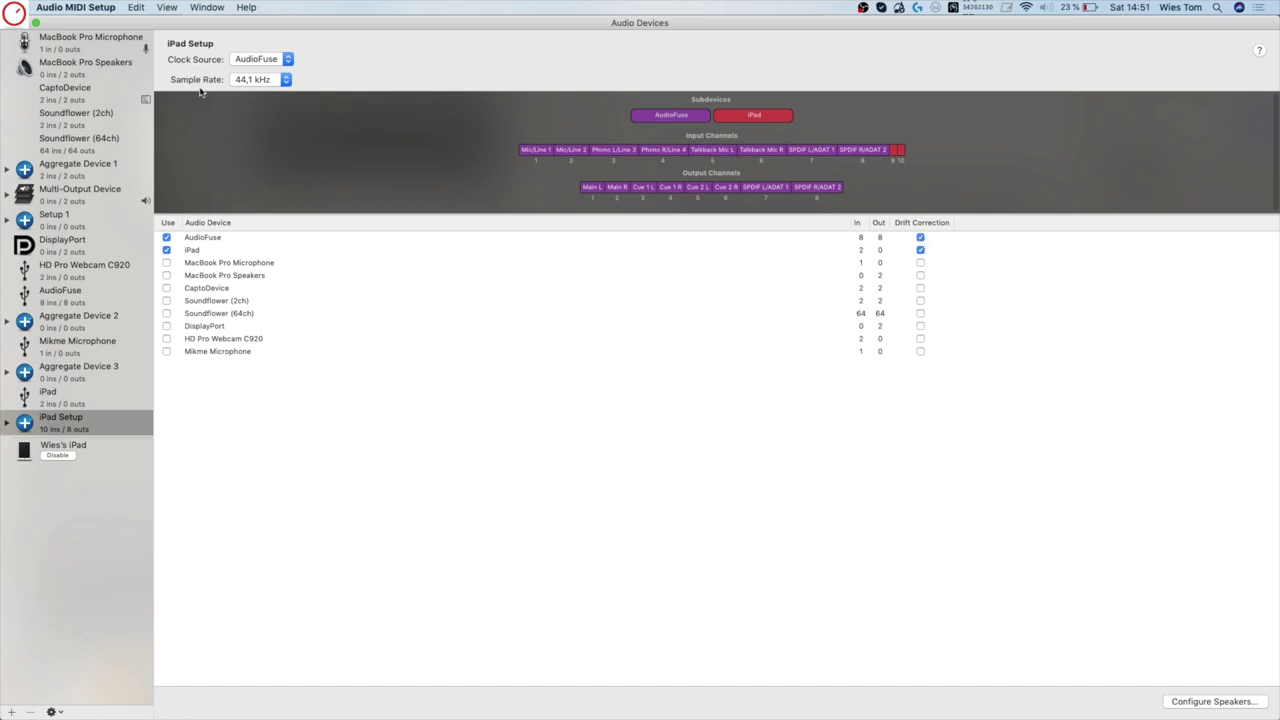
click(249, 82)
click(282, 85)
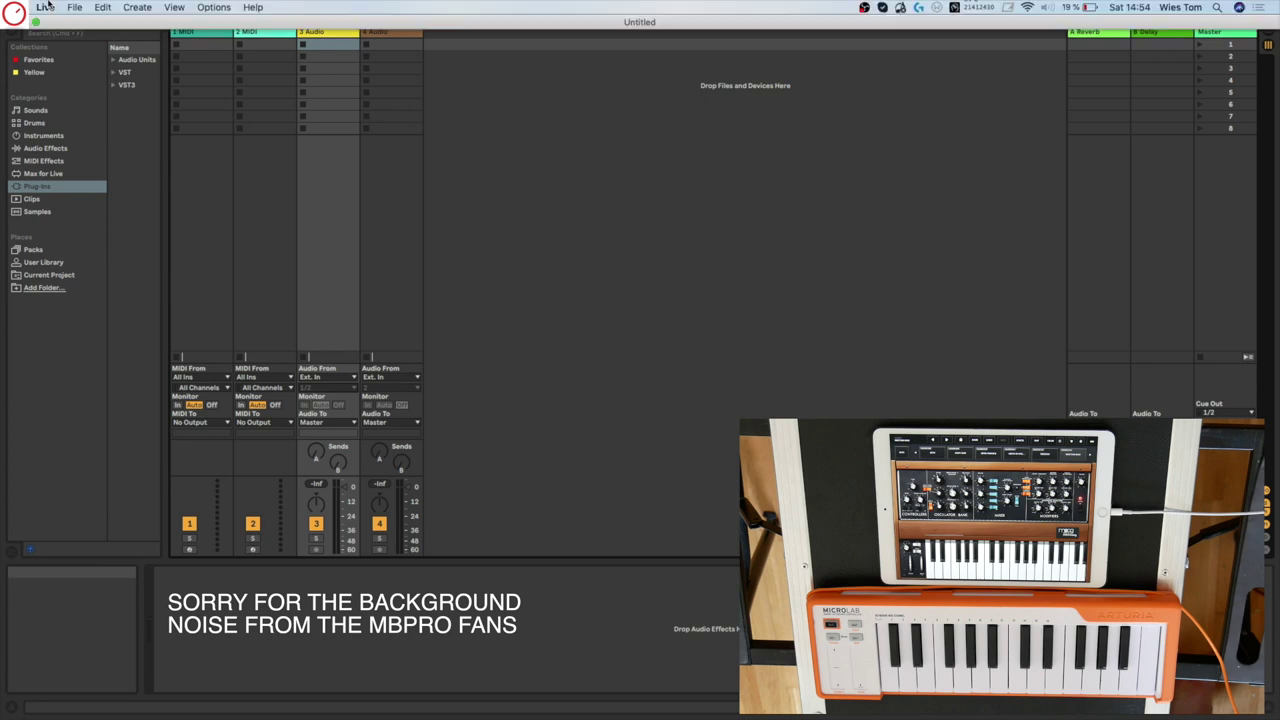
Step: In Live's Audio preferences, choose iPad Setup as the input device and open Input Config
click(45, 7)
click(50, 44)
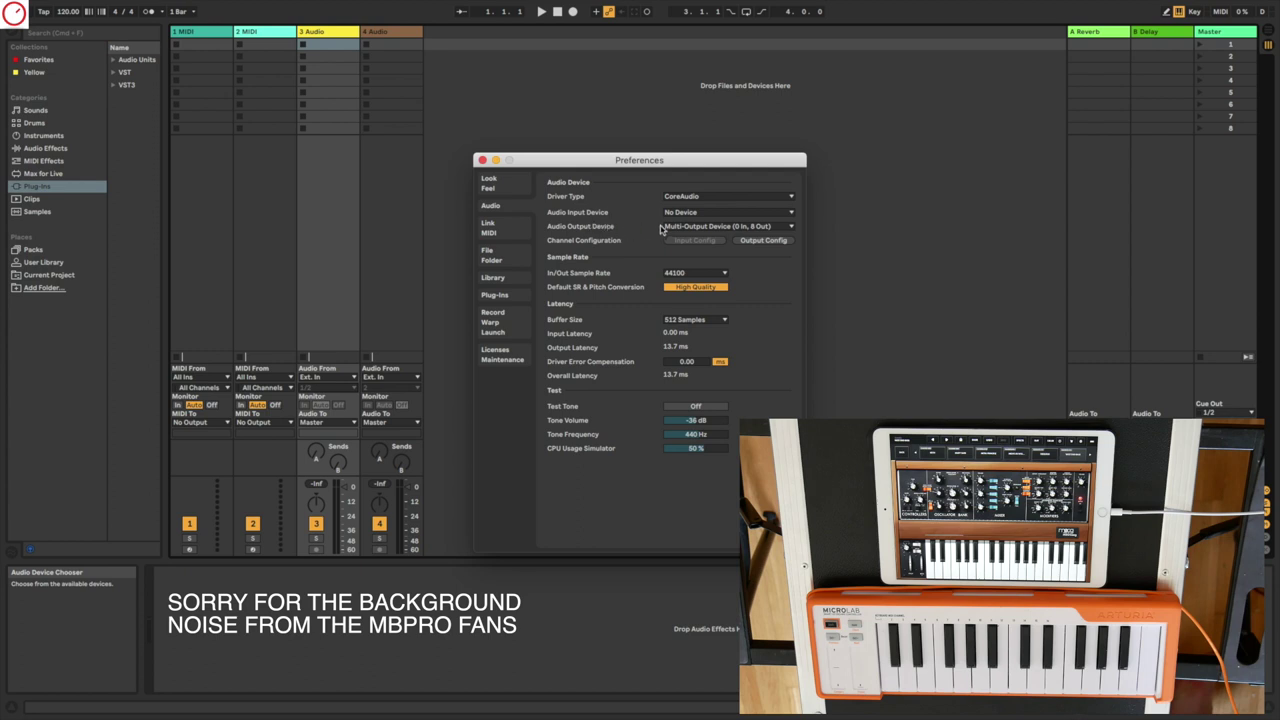
click(689, 215)
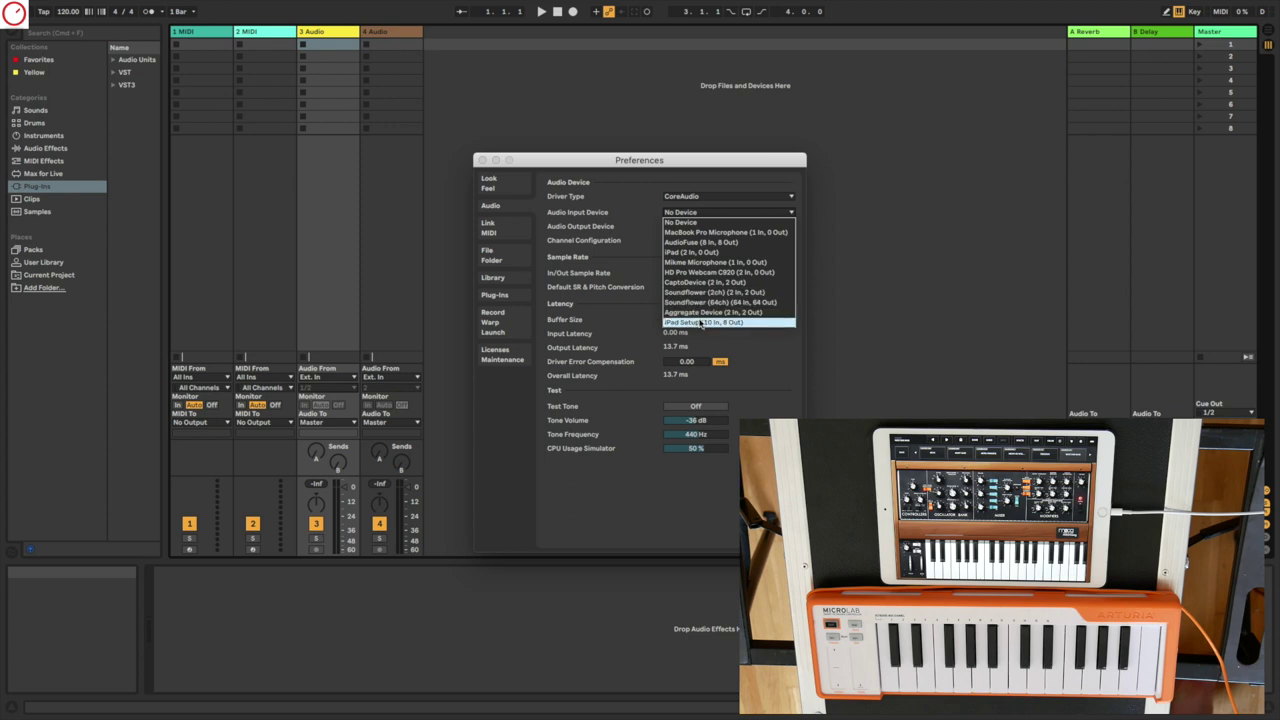
click(703, 323)
click(686, 240)
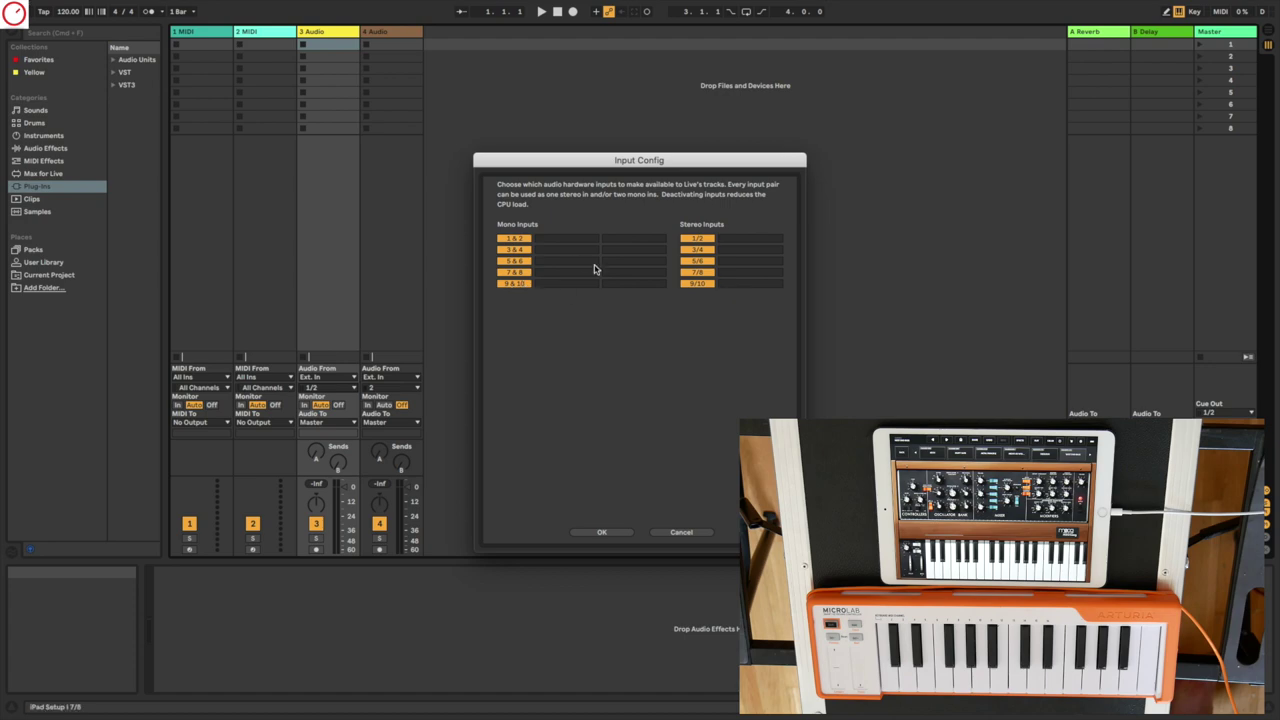
Step: Confirm all inputs, then set track 3's input to Ext. In 9/10 with monitoring on In
click(601, 531)
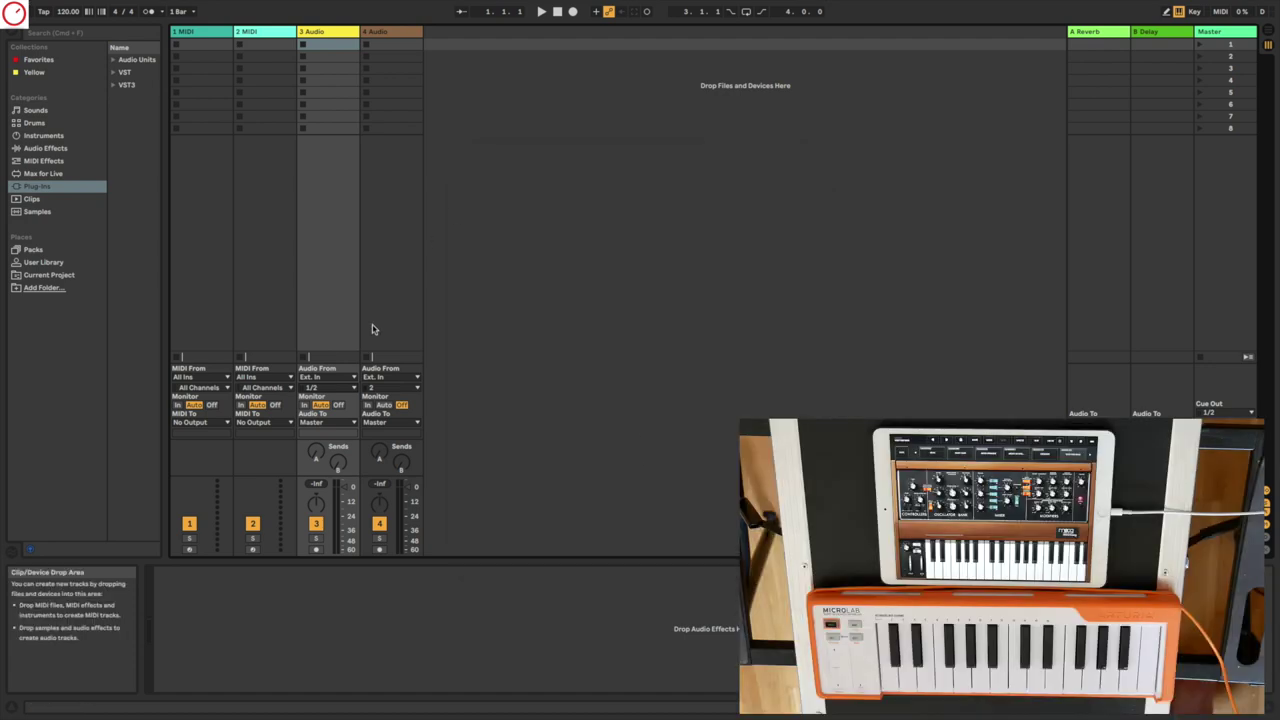
click(321, 388)
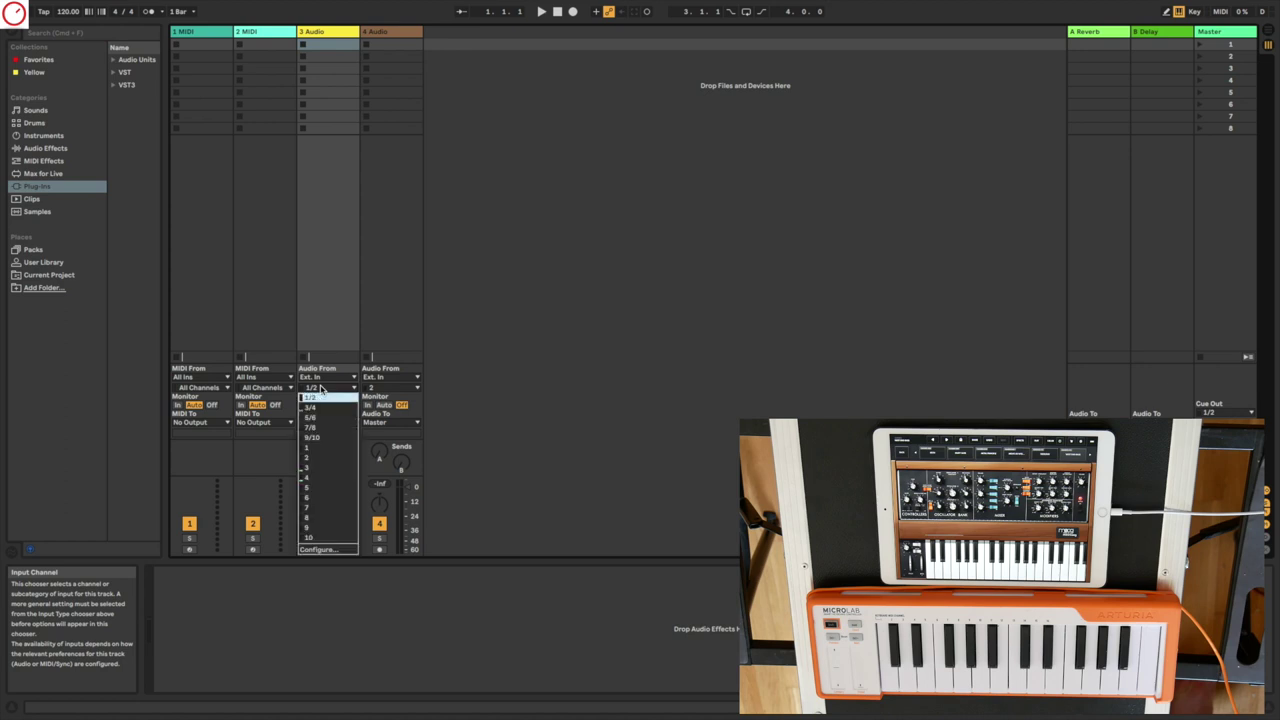
click(323, 440)
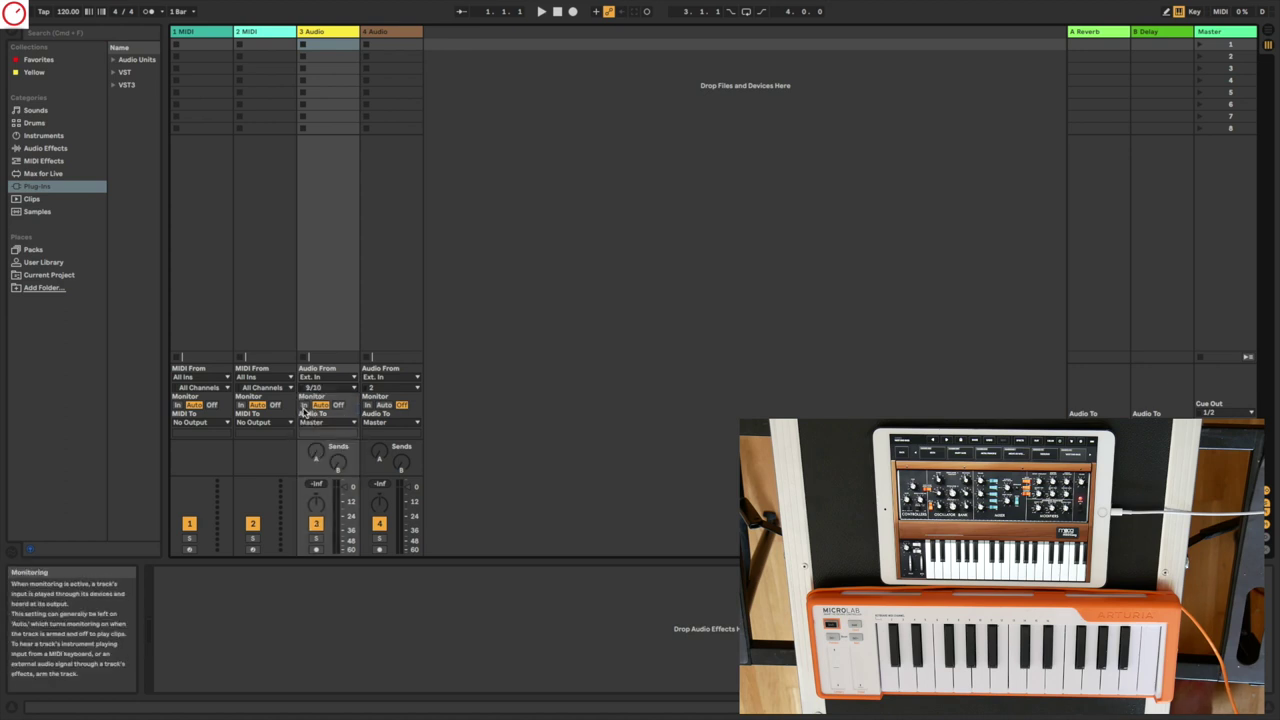
click(304, 405)
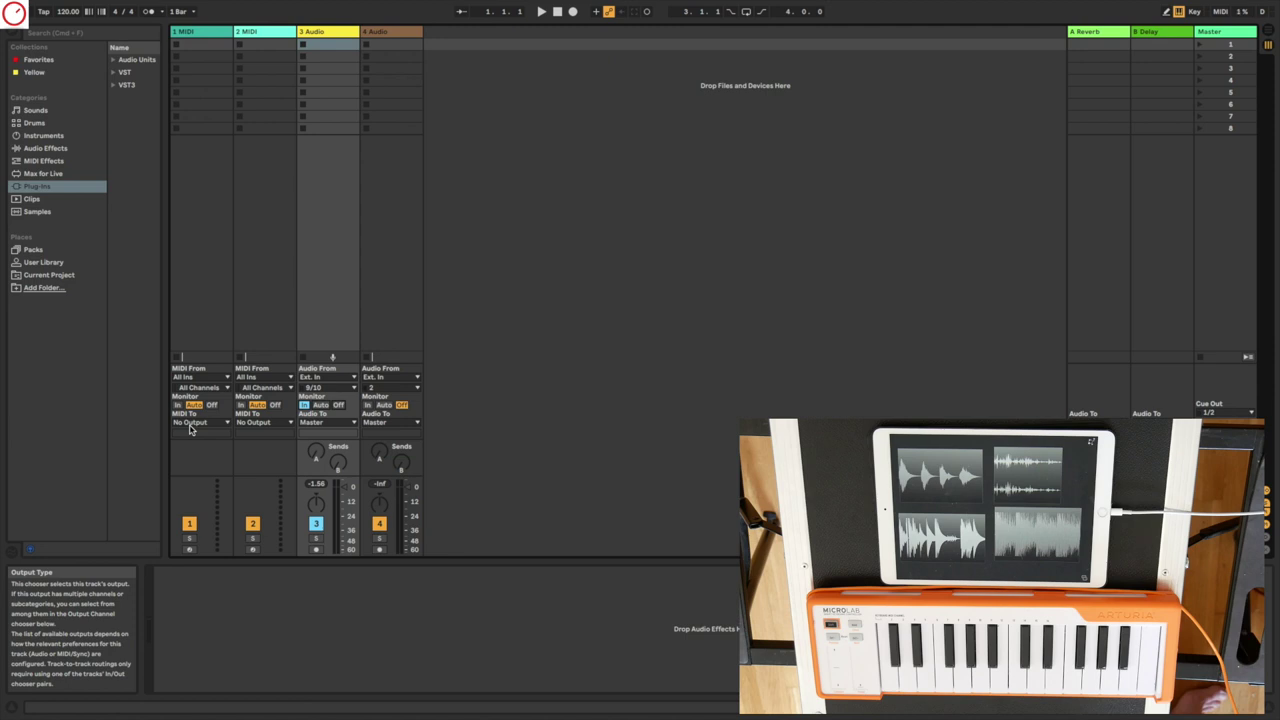
Step: Set track 1's MIDI To output to the iPad on channel 1
click(194, 424)
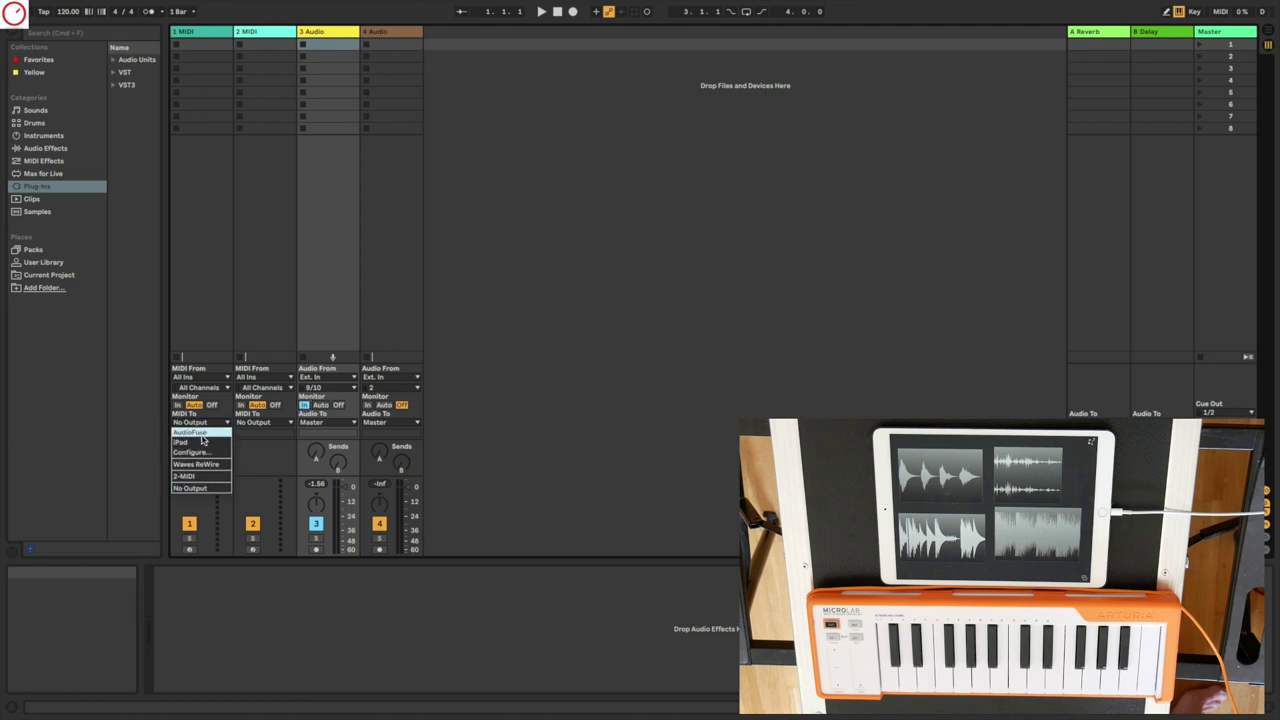
click(203, 441)
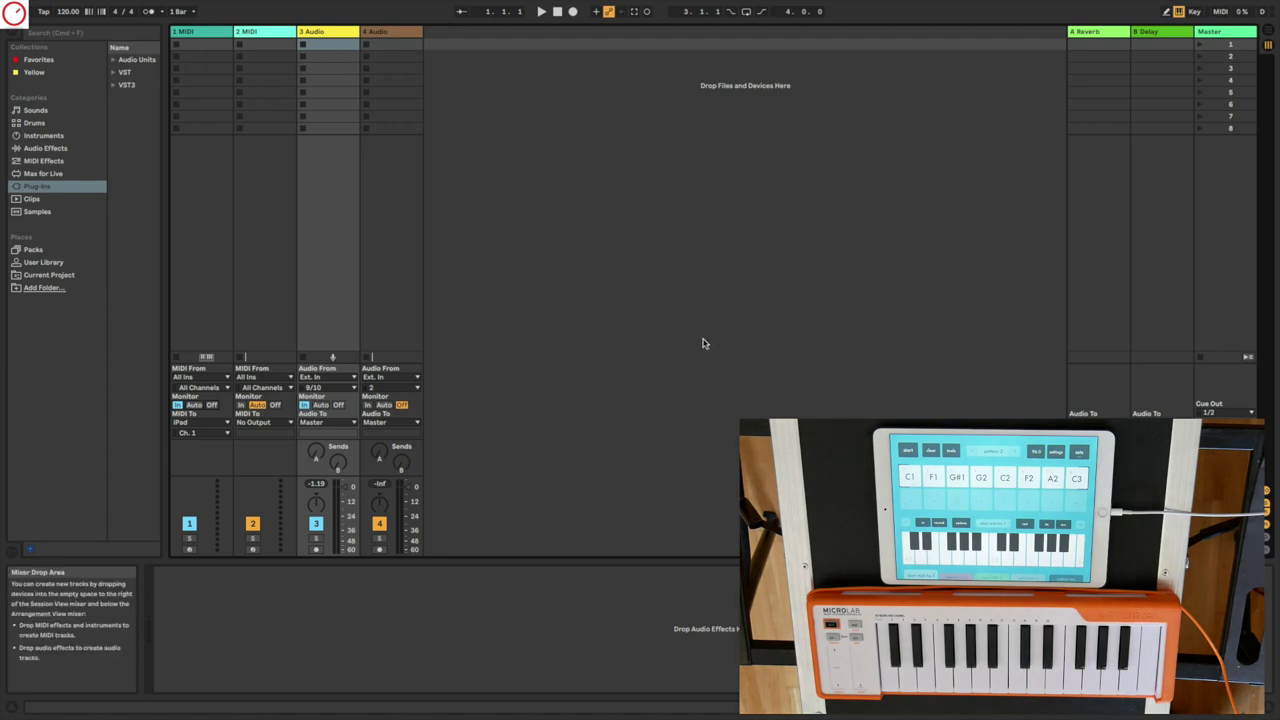
Step: Drag u-he Diva from the VST plug-ins onto track 1 and load the HS Bass Nine preset
click(113, 73)
click(120, 85)
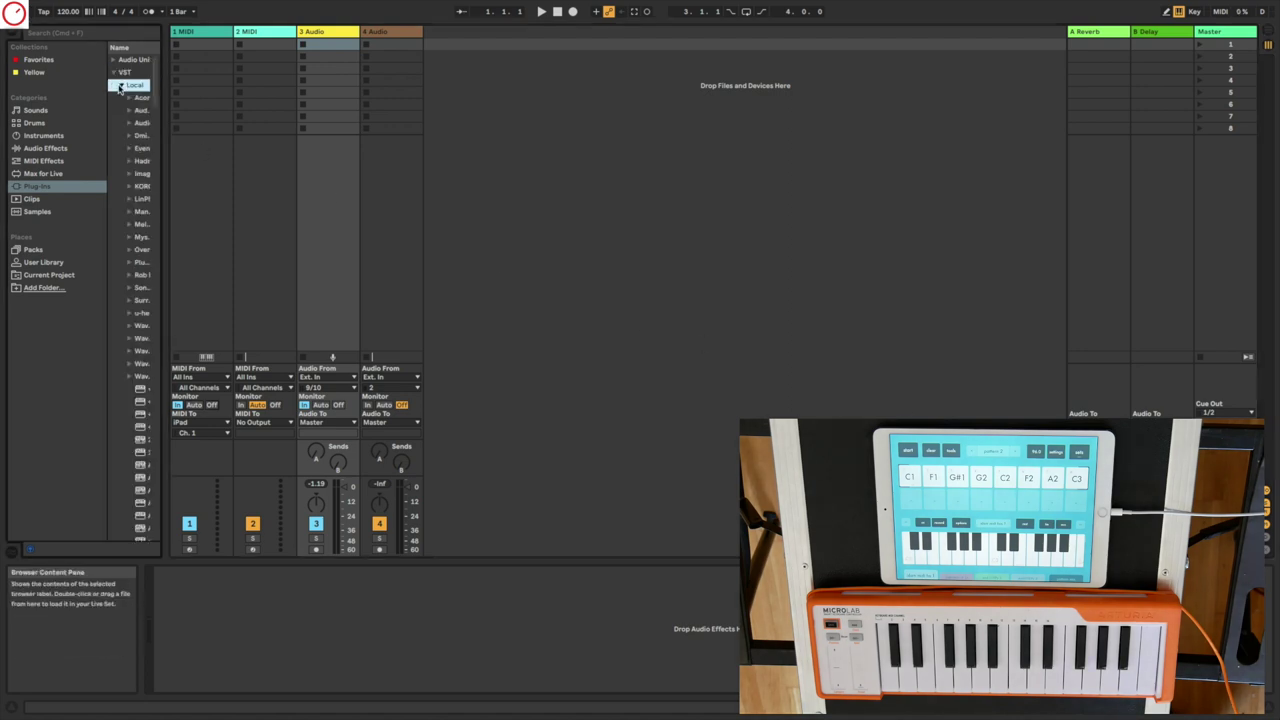
drag(162, 244, 213, 246)
click(138, 316)
scroll(170, 330, down, 2)
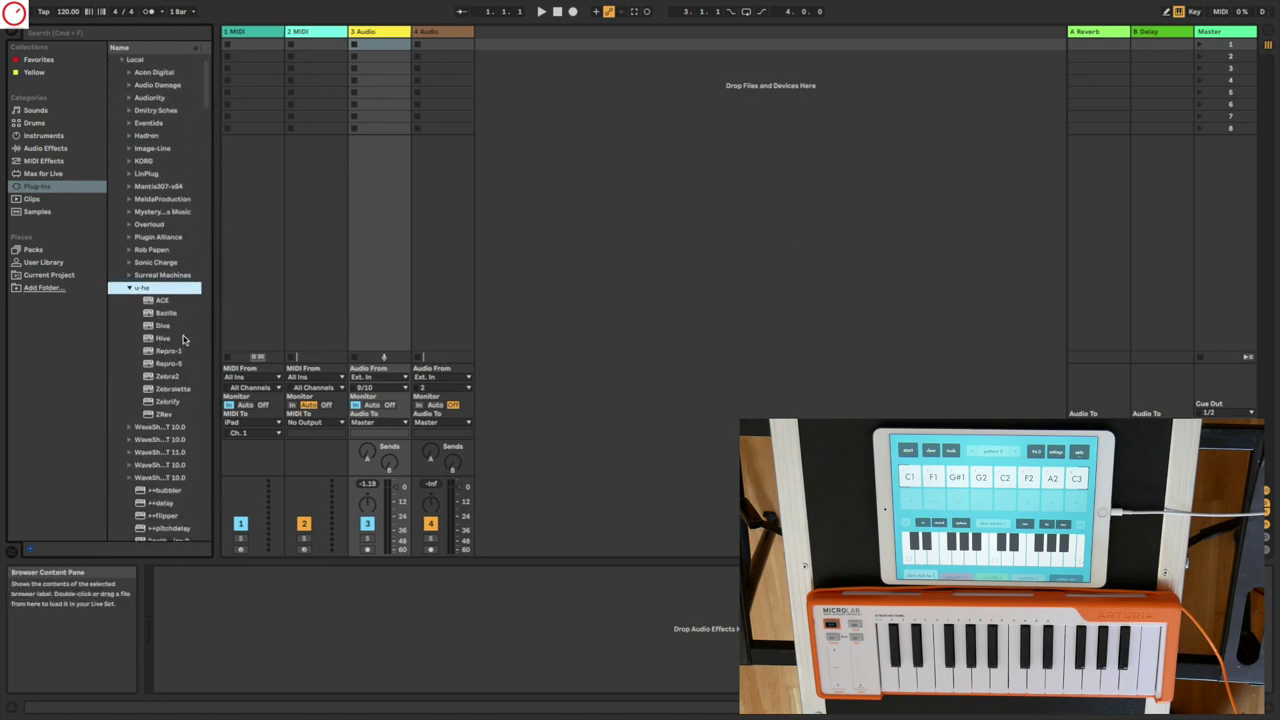
drag(162, 328, 260, 35)
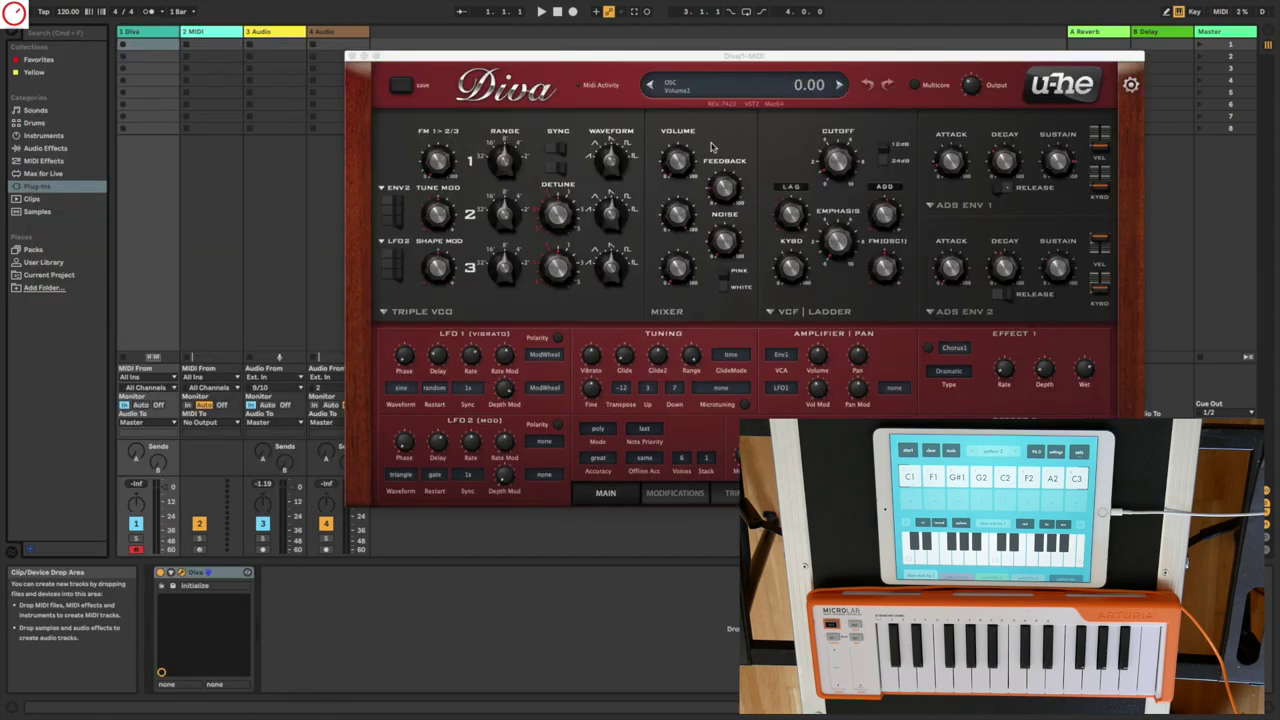
click(728, 88)
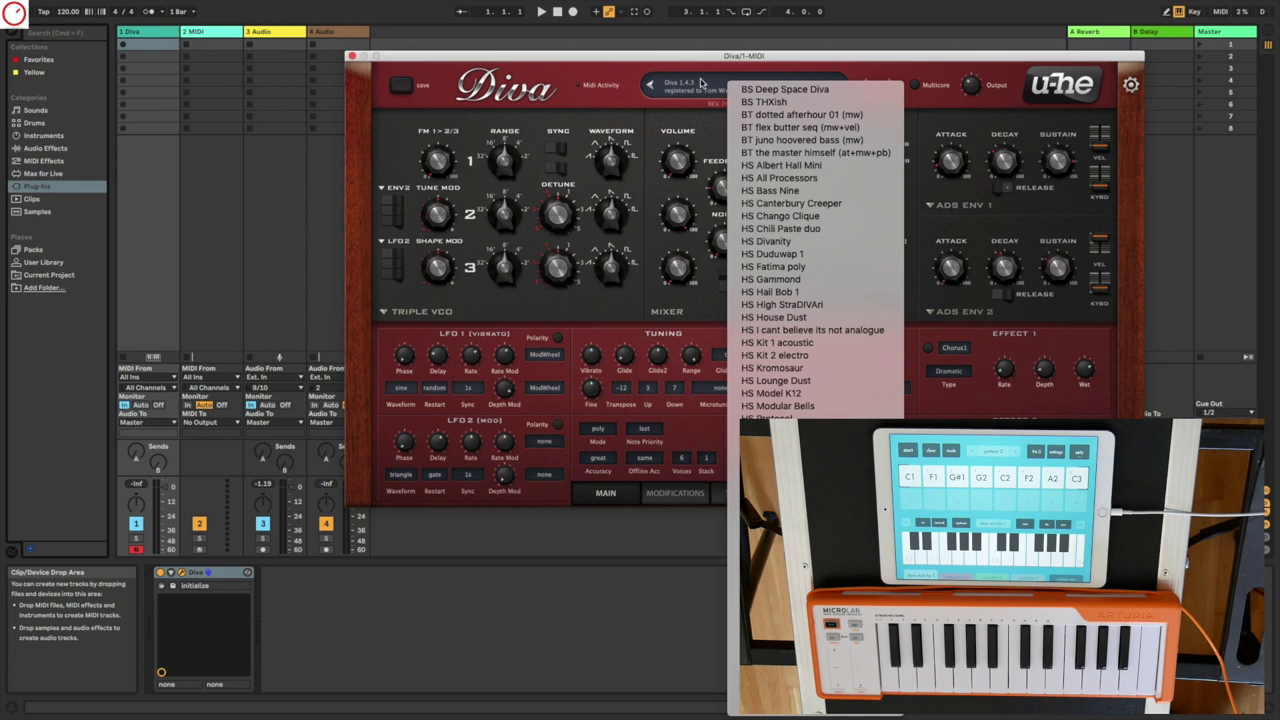
click(790, 190)
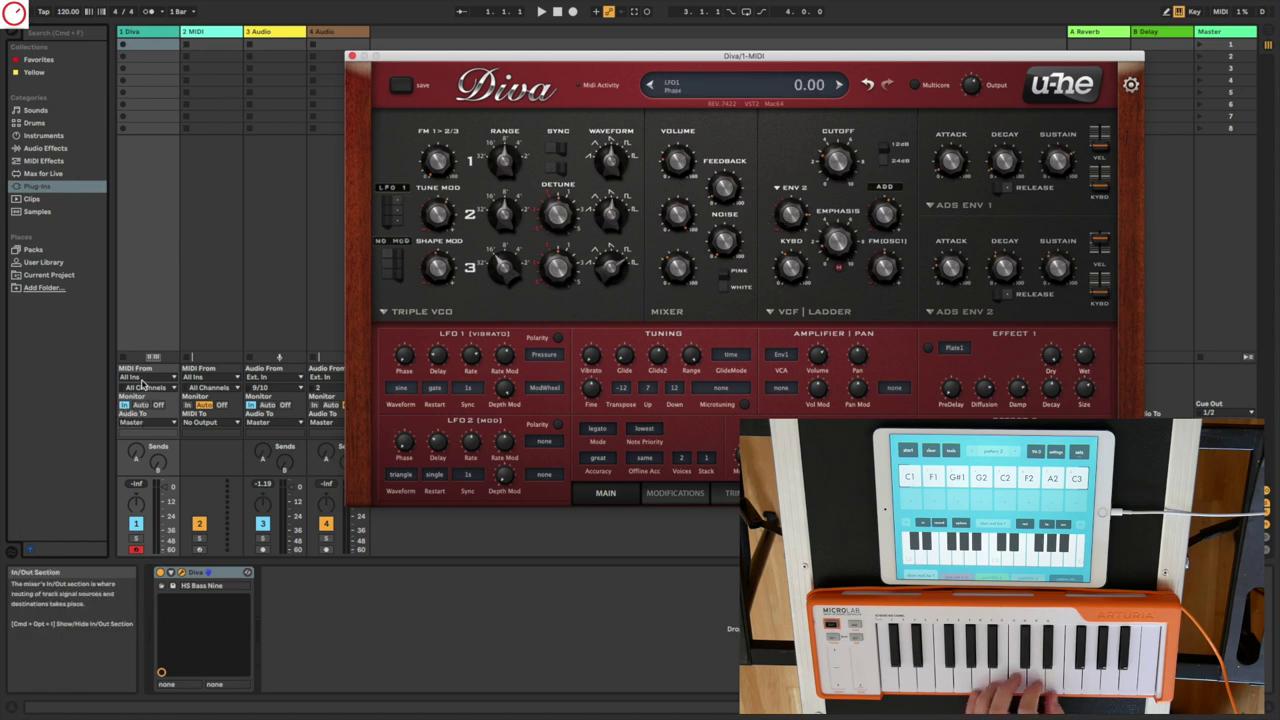
Step: Set track 1's MIDI From to Arturia MicroLab, then switch it to iPad
click(143, 379)
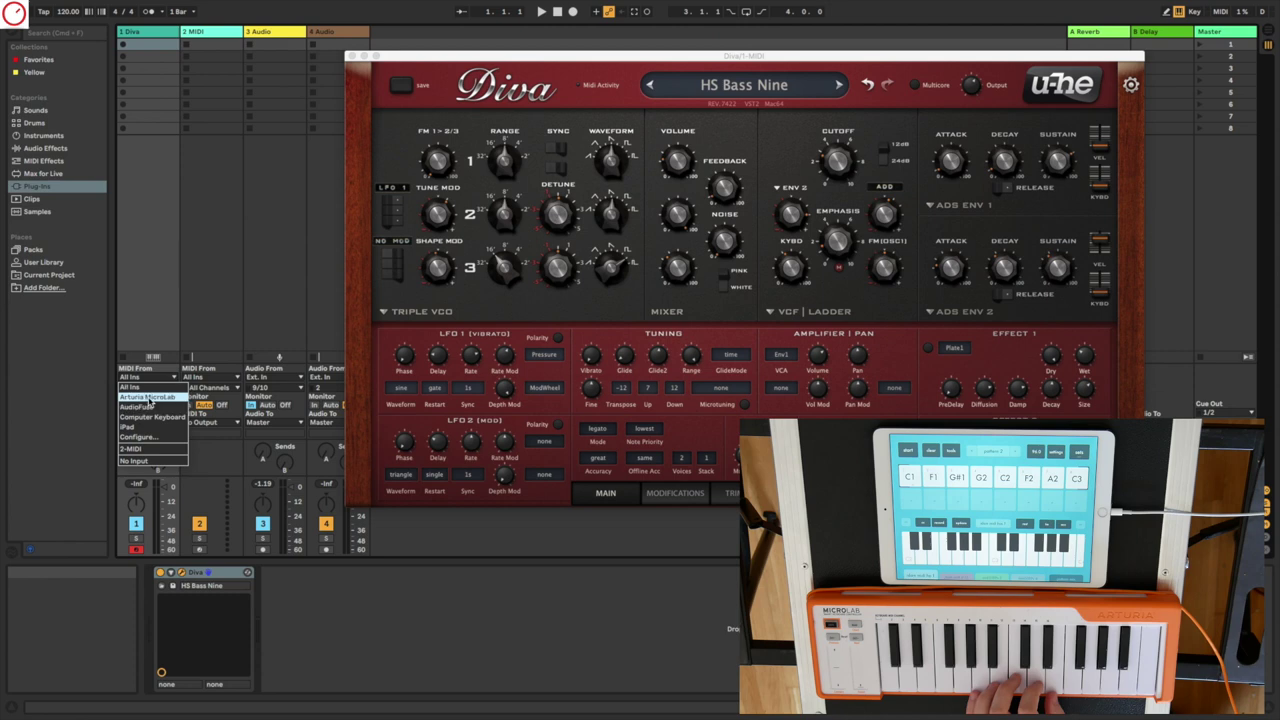
click(148, 397)
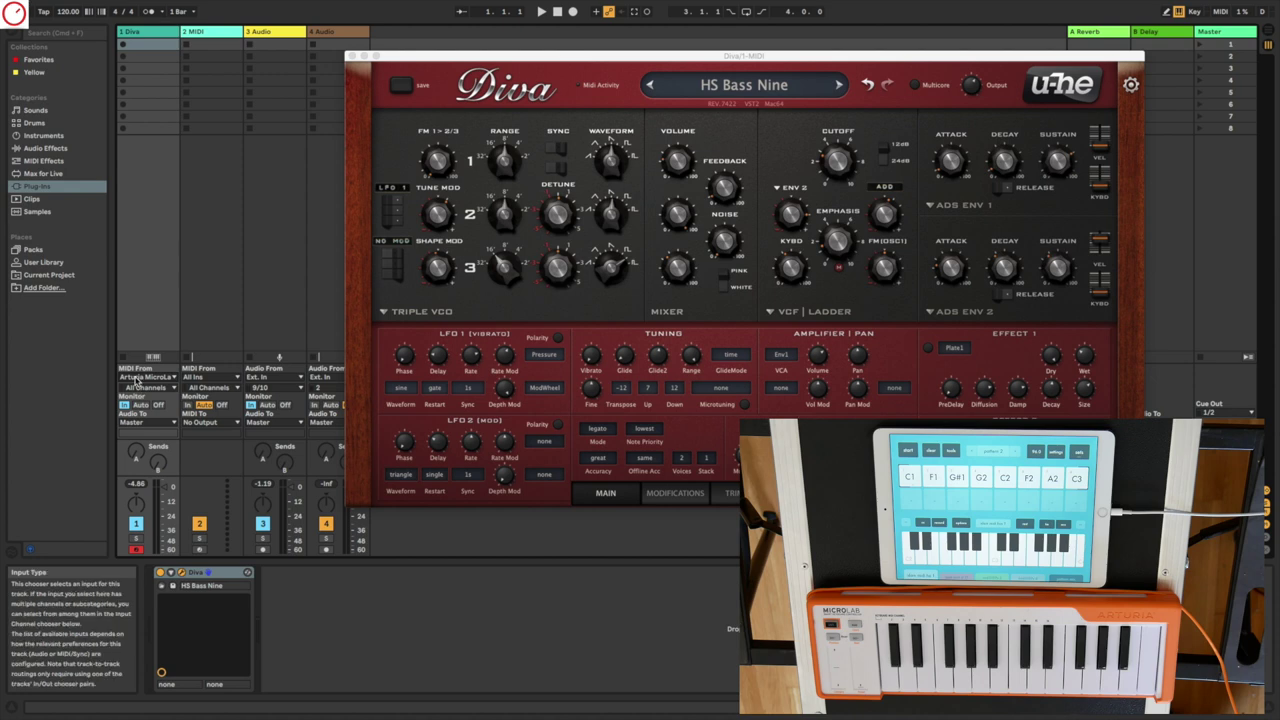
click(140, 378)
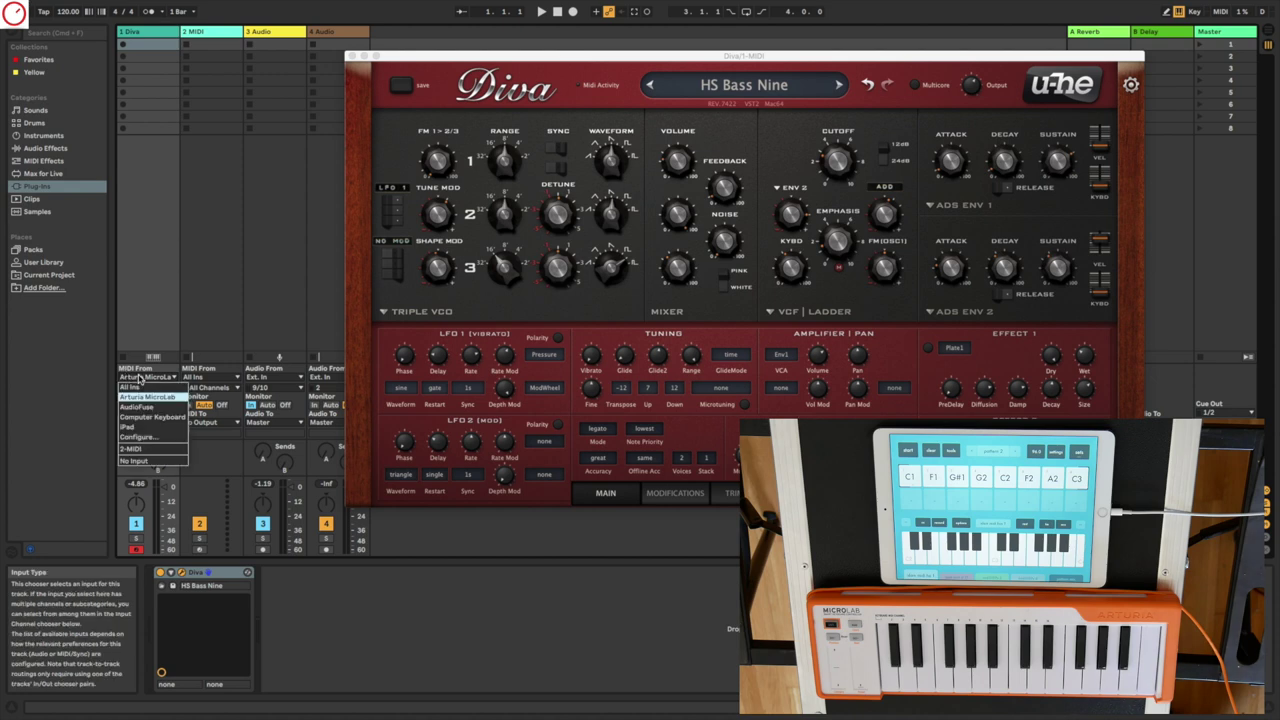
click(141, 427)
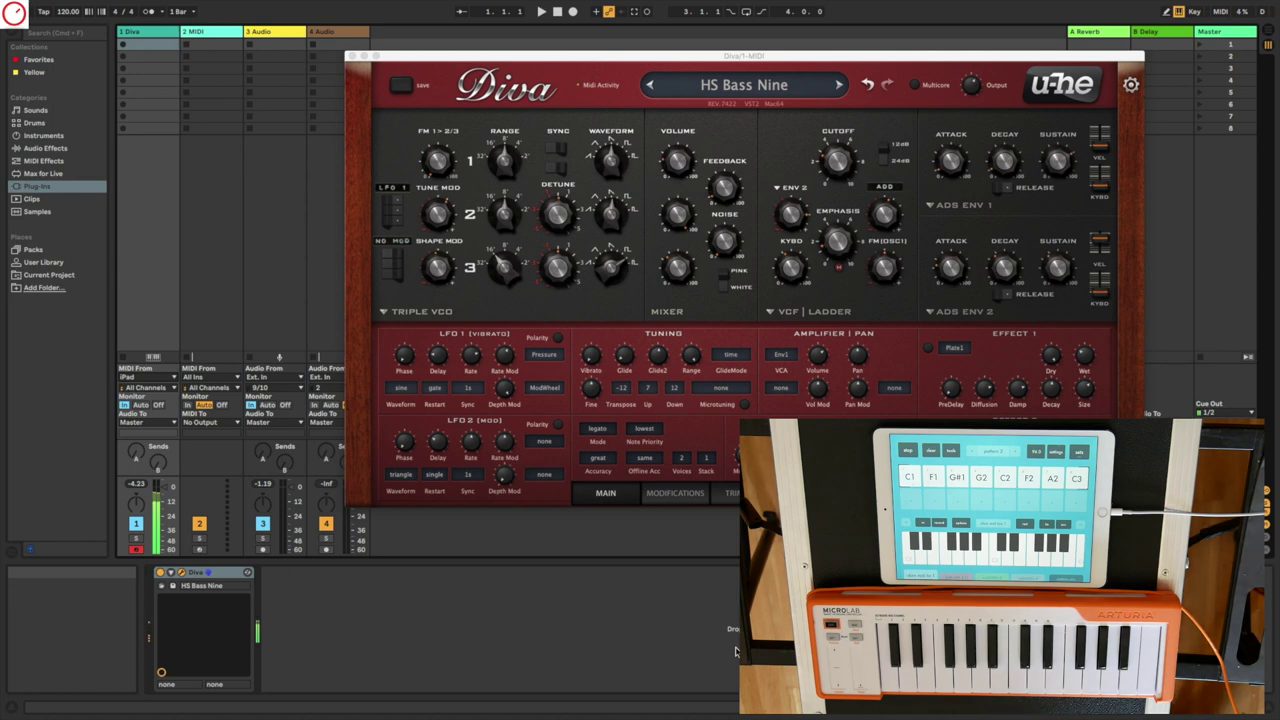
Step: Raise Diva's cutoff and record the iPad-driven Diva into a '1-Diva 1' arrangement clip
drag(855, 172, 853, 128)
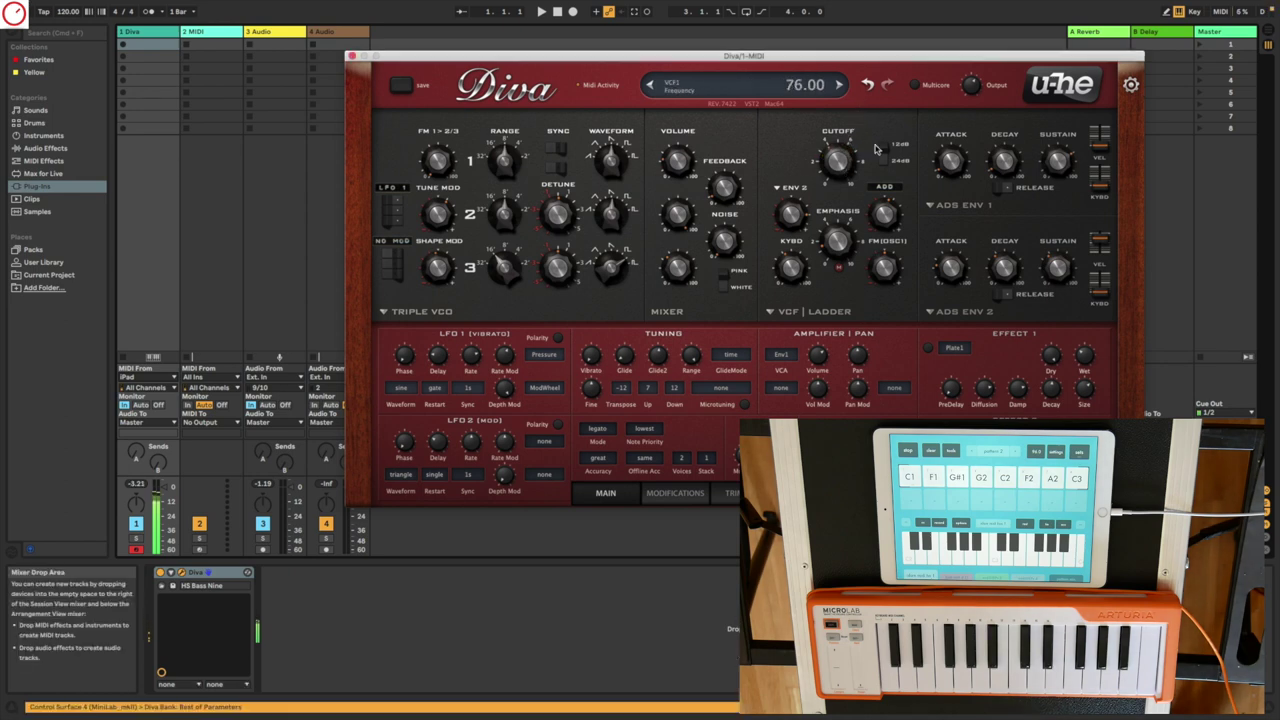
click(1265, 40)
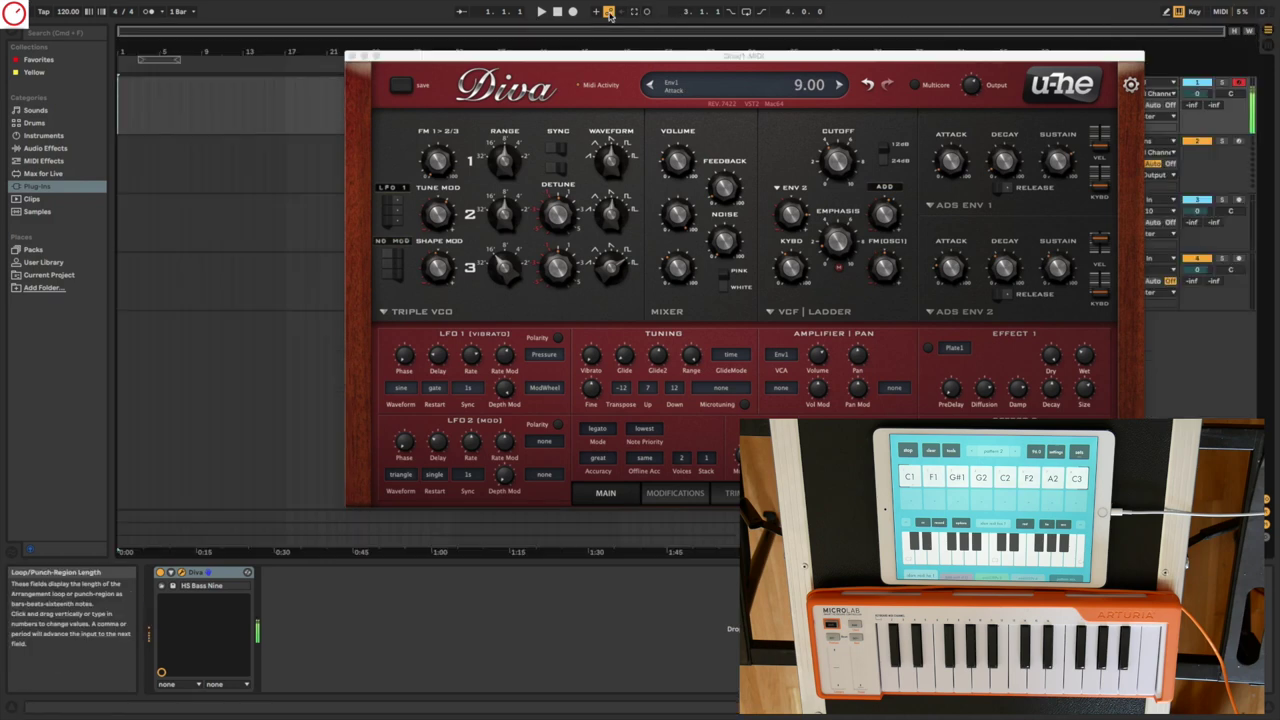
click(573, 11)
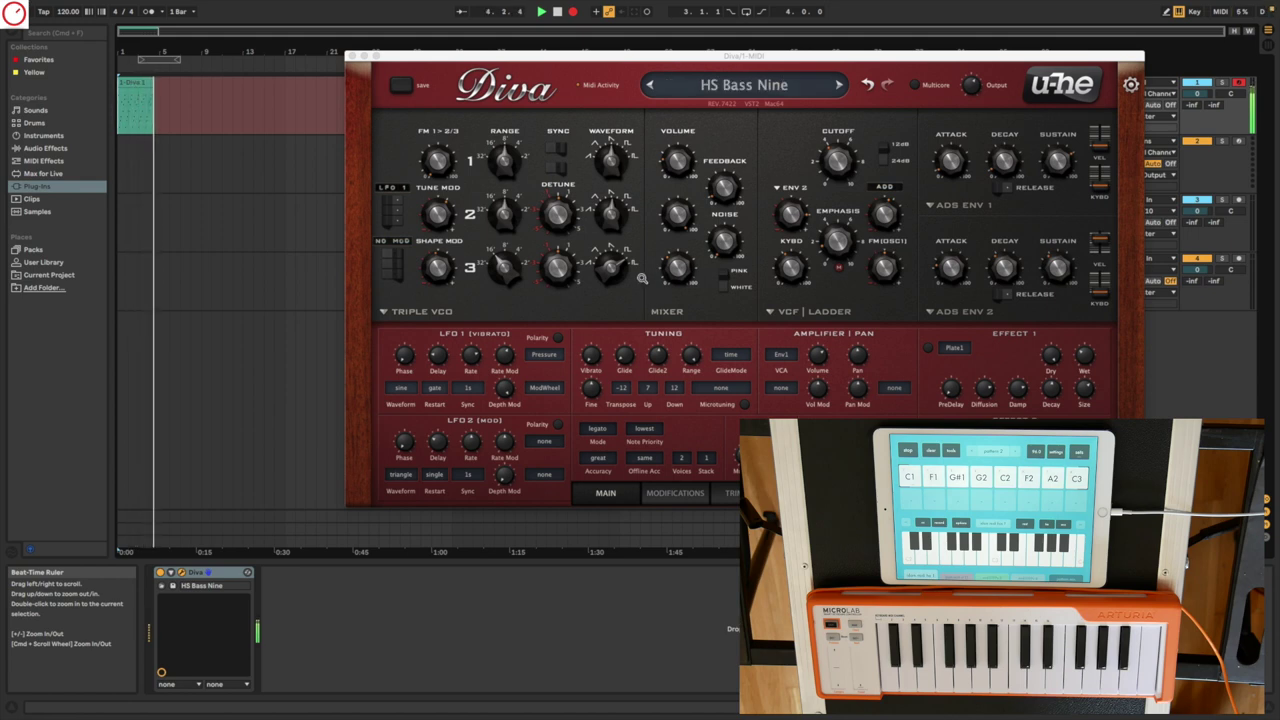
click(558, 13)
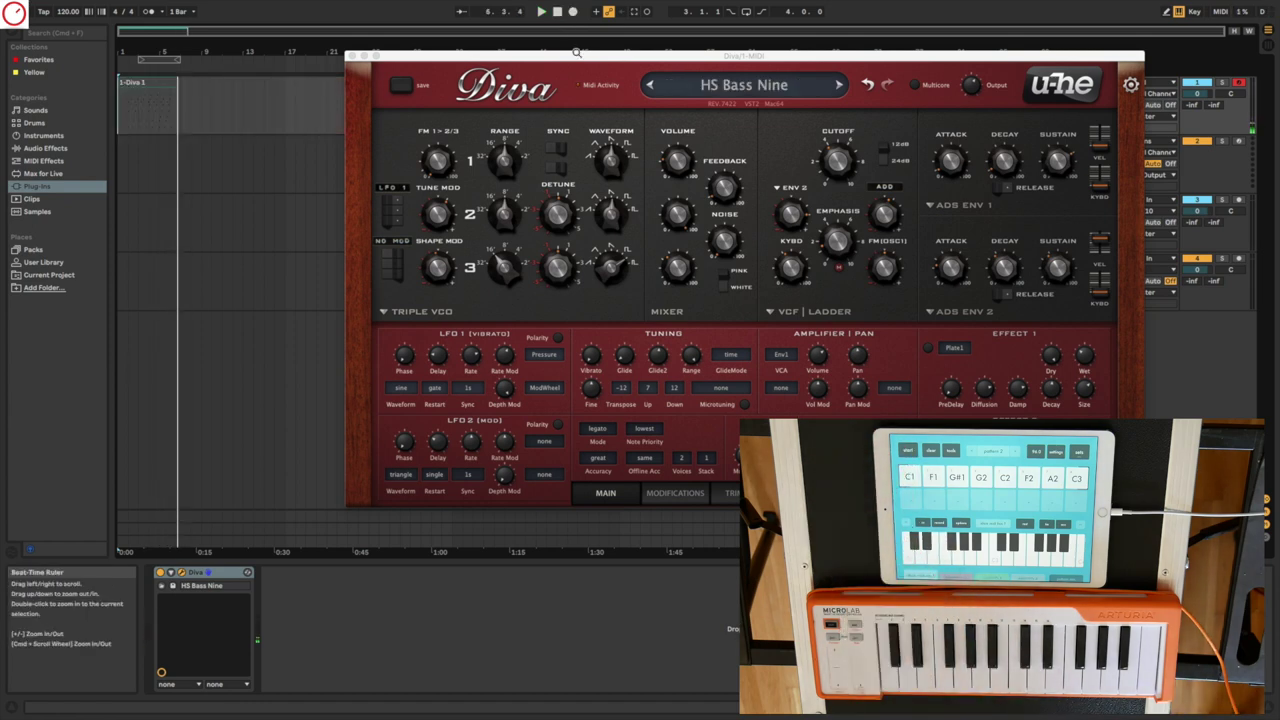
Step: Switch from Arrangement view back to Session view with Tab
key(Tab)
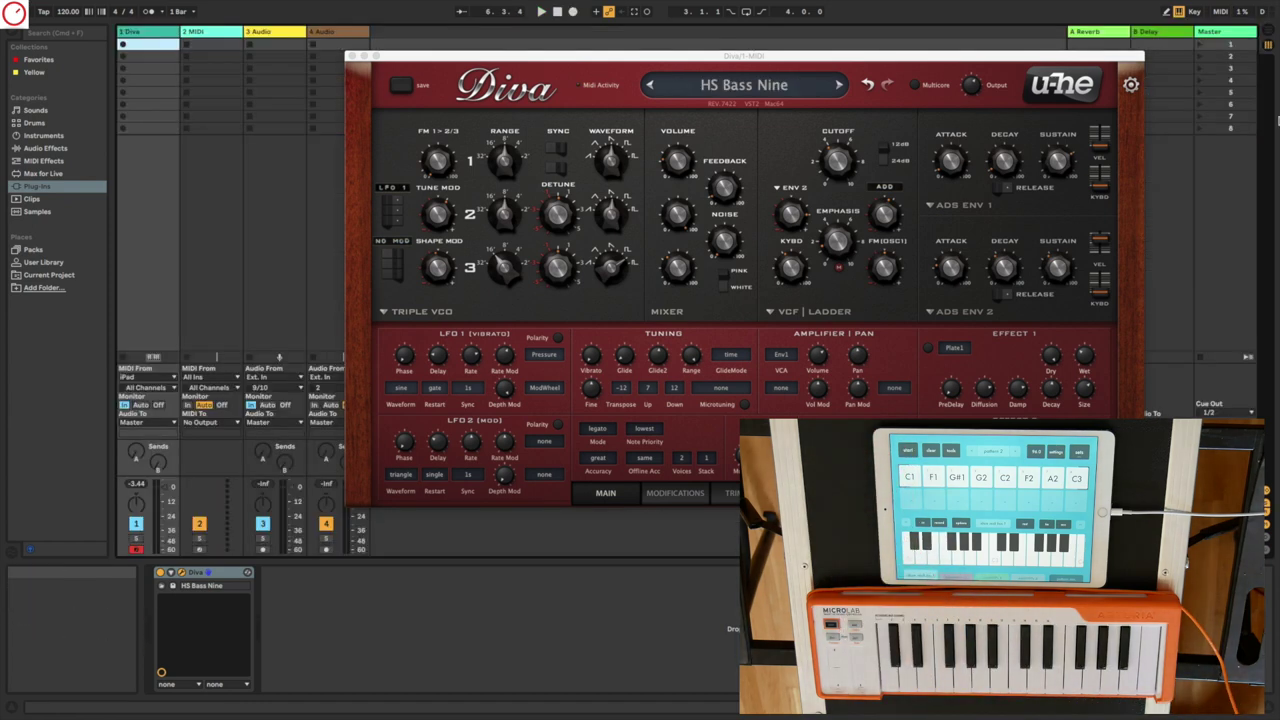